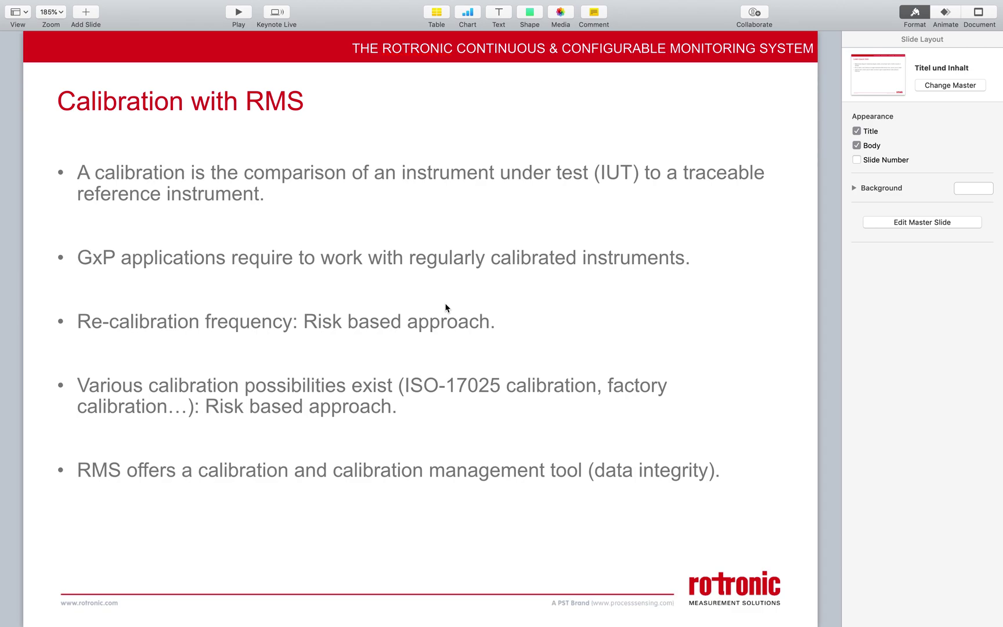
Expand PST Applications and chart the GxP - Calibration group's humidity and temperature curves
key(ctrl+Right)
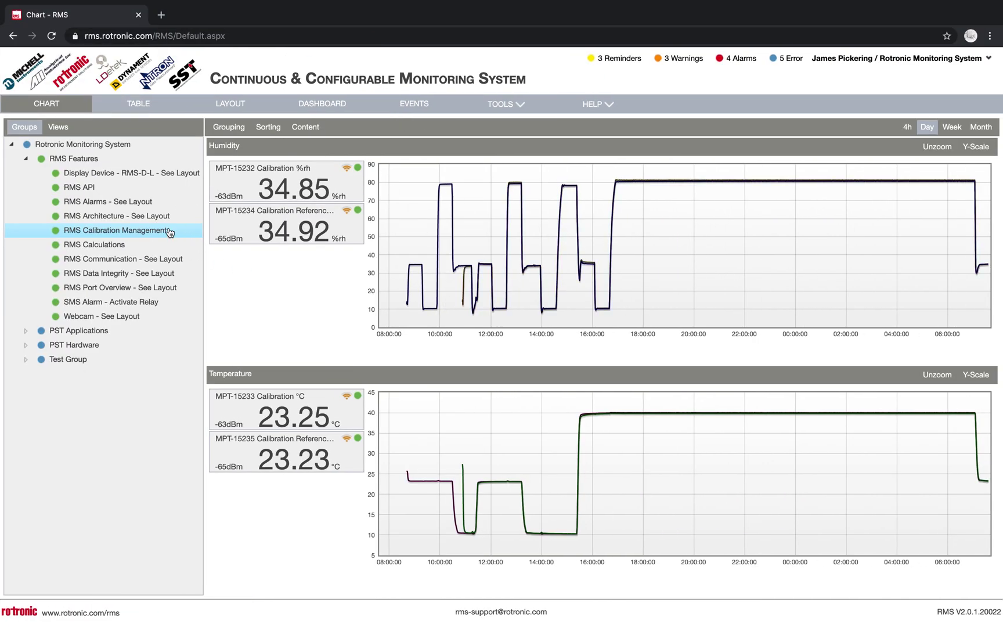
click(26, 332)
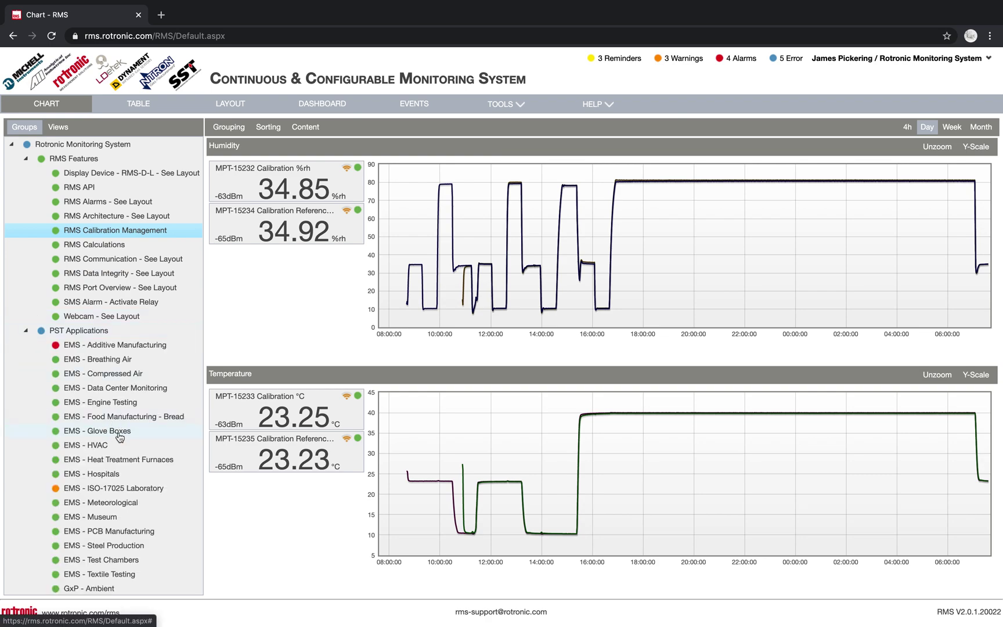
scroll(119, 437, down, 2)
scroll(119, 436, down, 2)
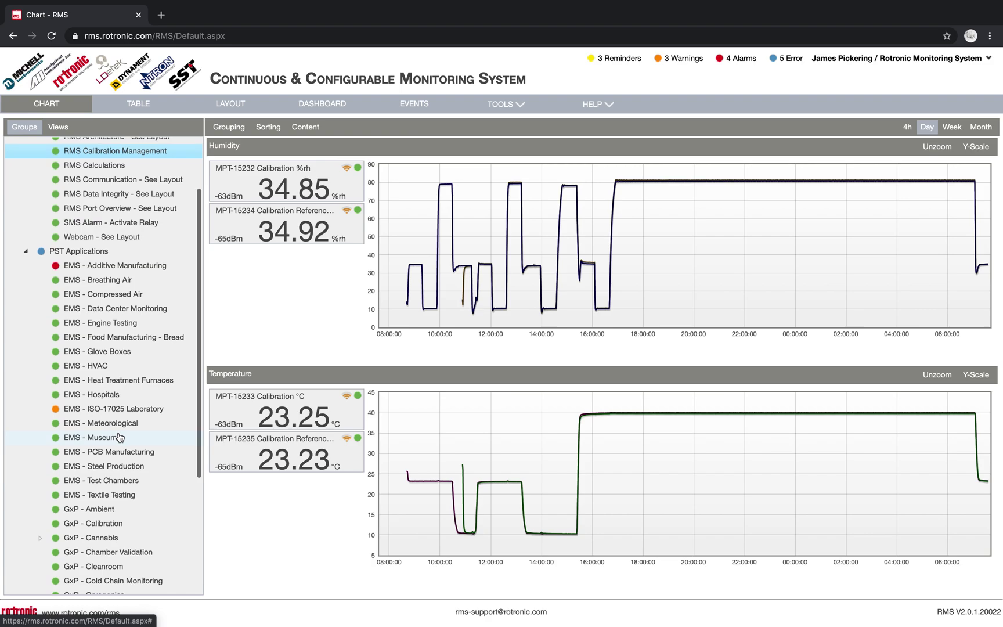
scroll(119, 436, down, 1)
click(105, 502)
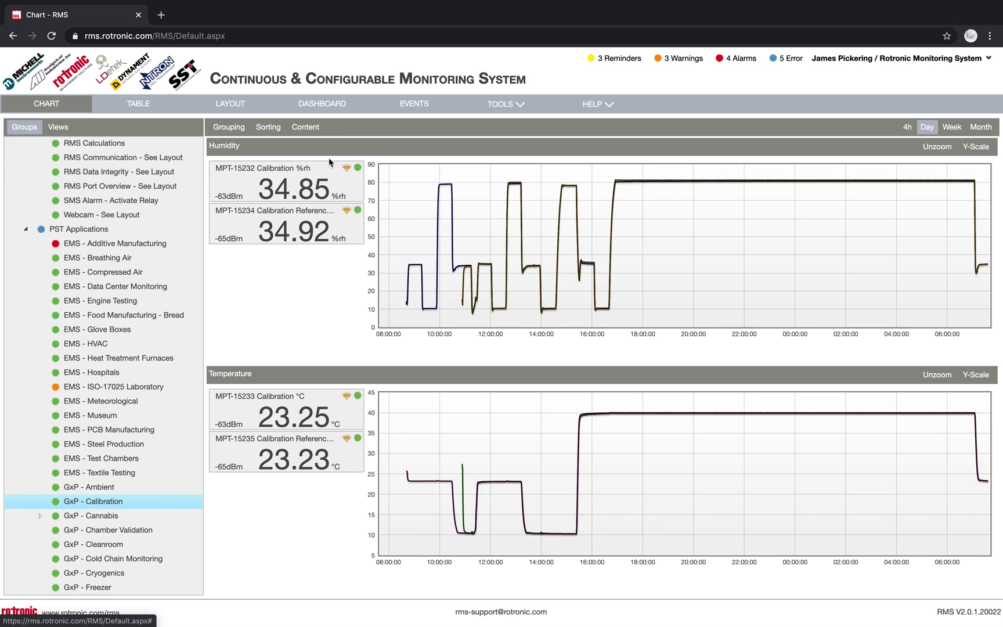
Group the calibration charts by Device, giving DEV-11663 and DEV-11664 separate charts
click(235, 129)
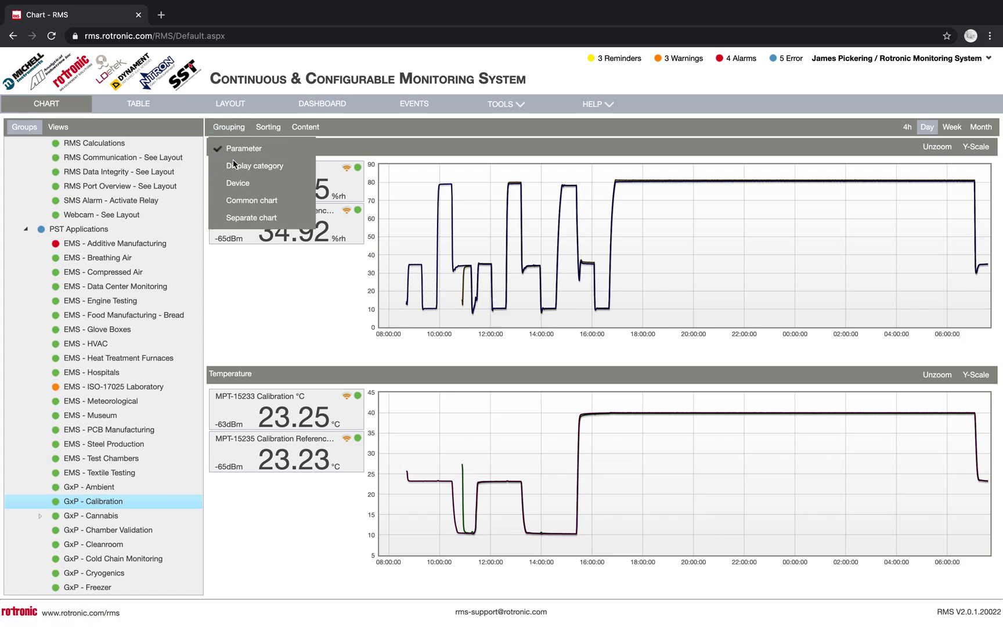
click(236, 183)
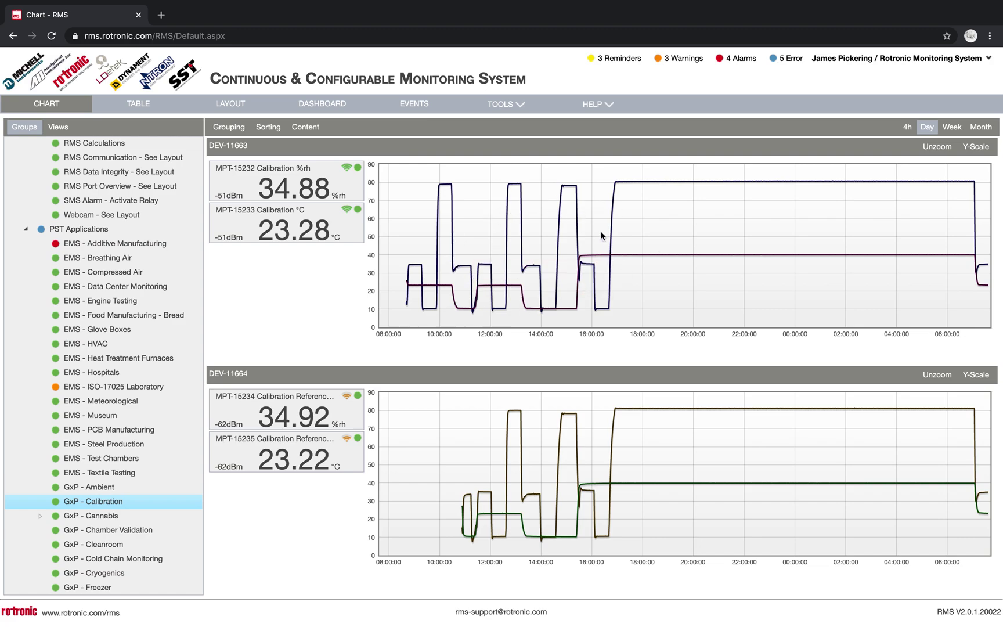
Switch to the Layout view showing calibrator descriptions and live 23.22/23.28 °C, 34.92/34.88 %rh tiles
click(230, 105)
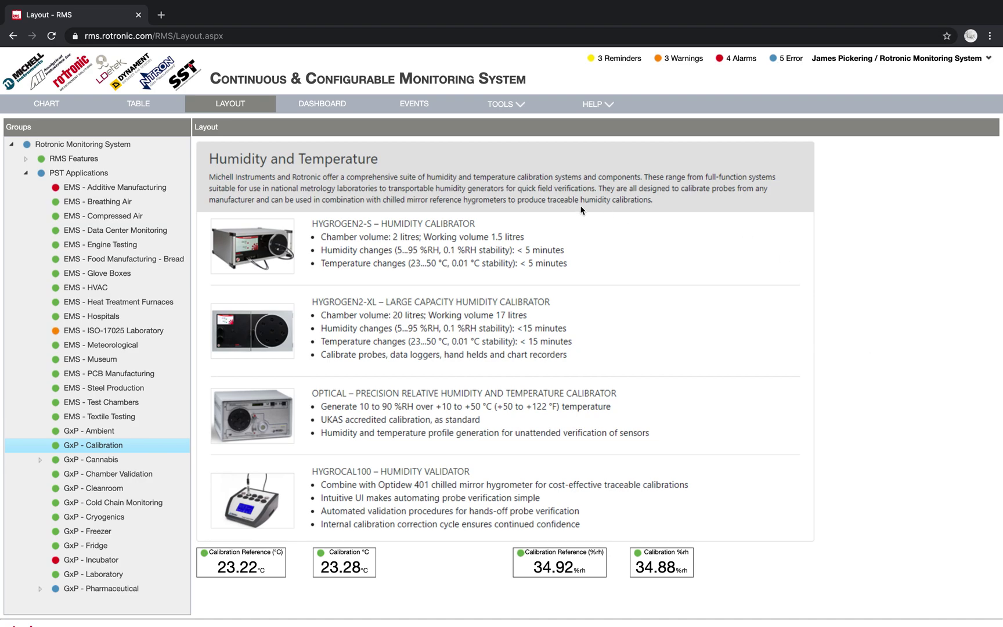
Open the Calibrate tool for Calibration %rh (MPT-15232) and begin editing its Environment and reference values
click(514, 110)
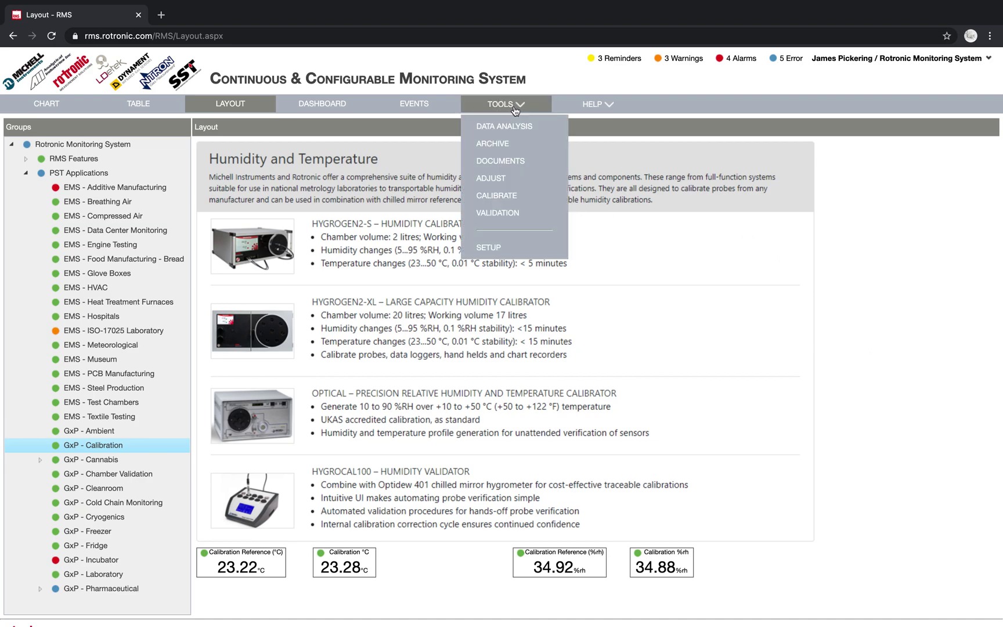
click(505, 196)
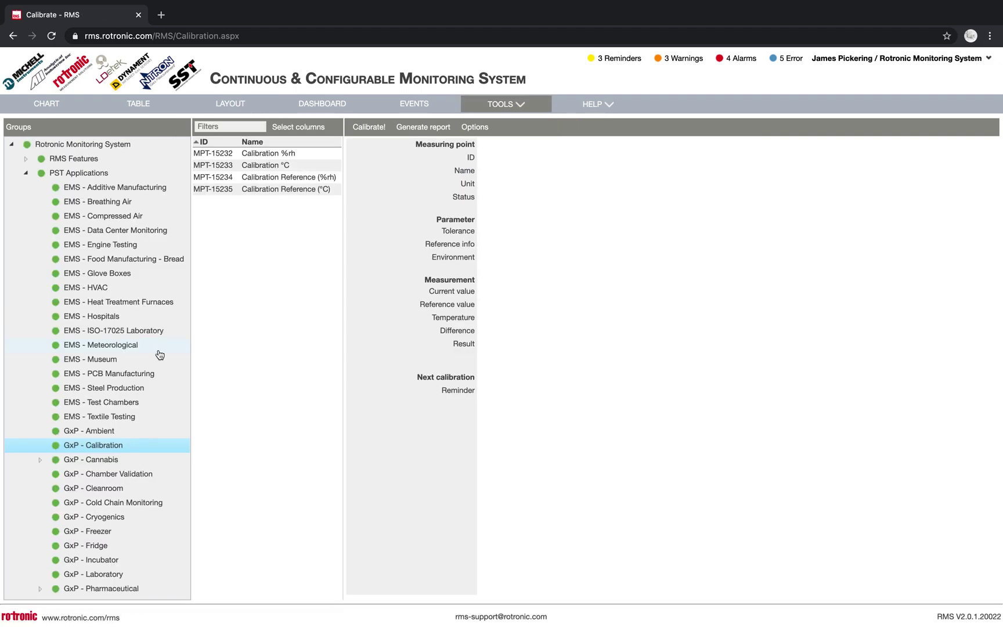
click(266, 161)
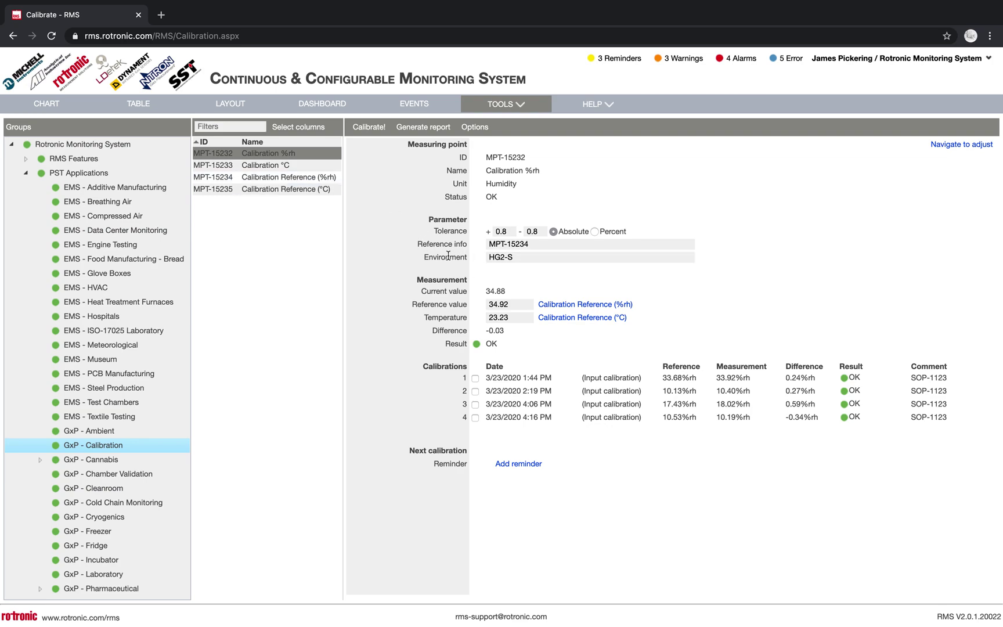
click(517, 259)
click(495, 308)
click(564, 308)
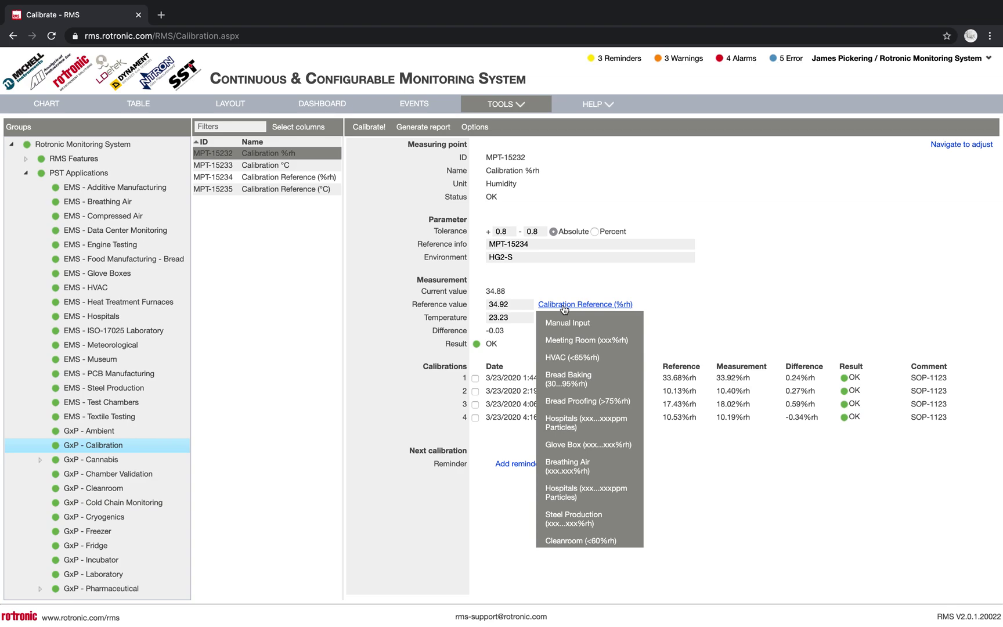
click(564, 307)
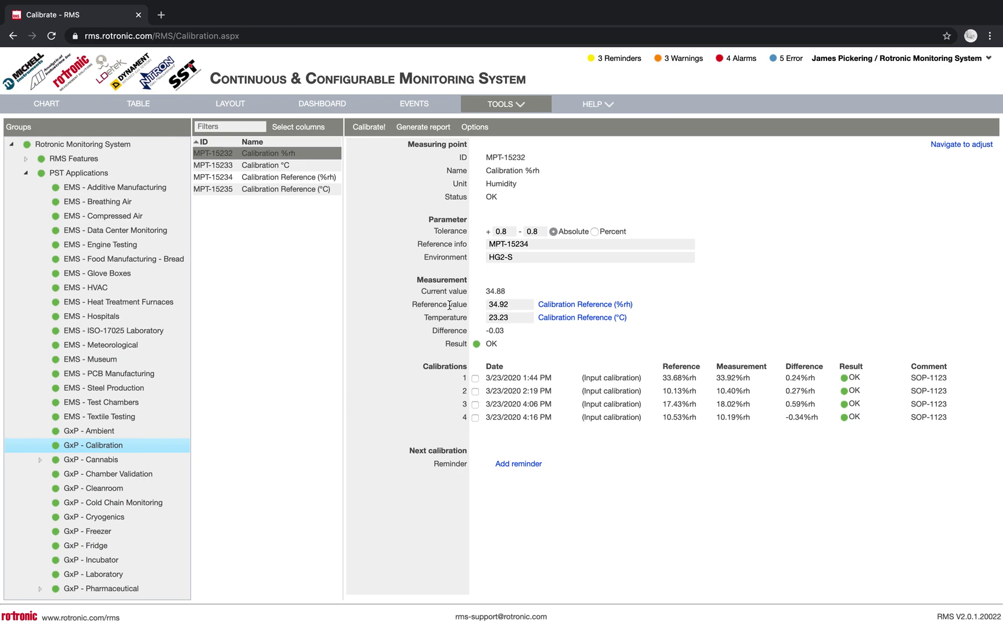
click(494, 307)
click(377, 129)
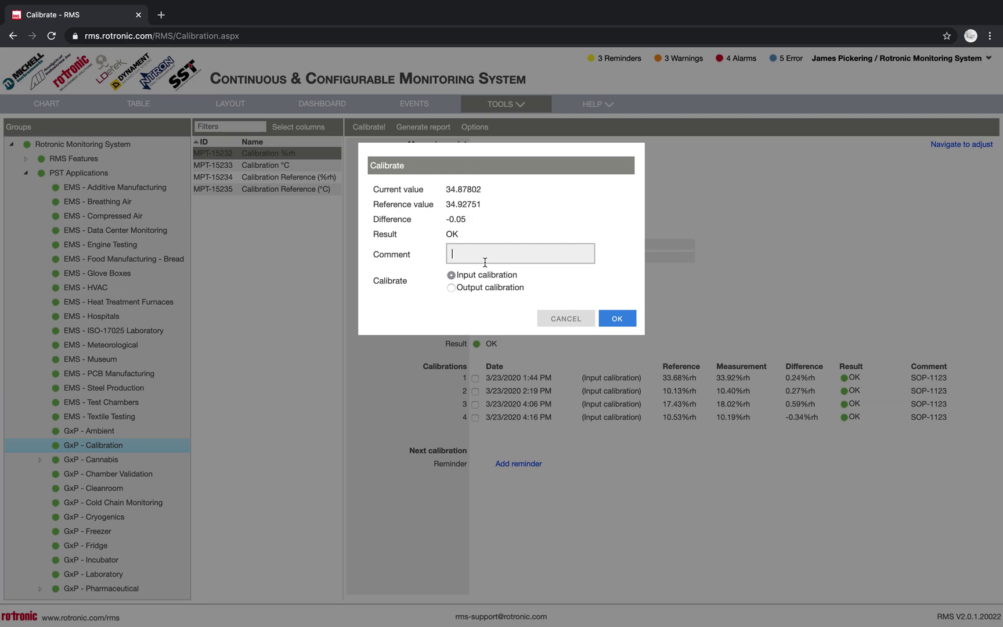
Log an input calibration for Calibration %rh with comment SOP-1123, then add a reminder
text(SOP-1123)
click(616, 320)
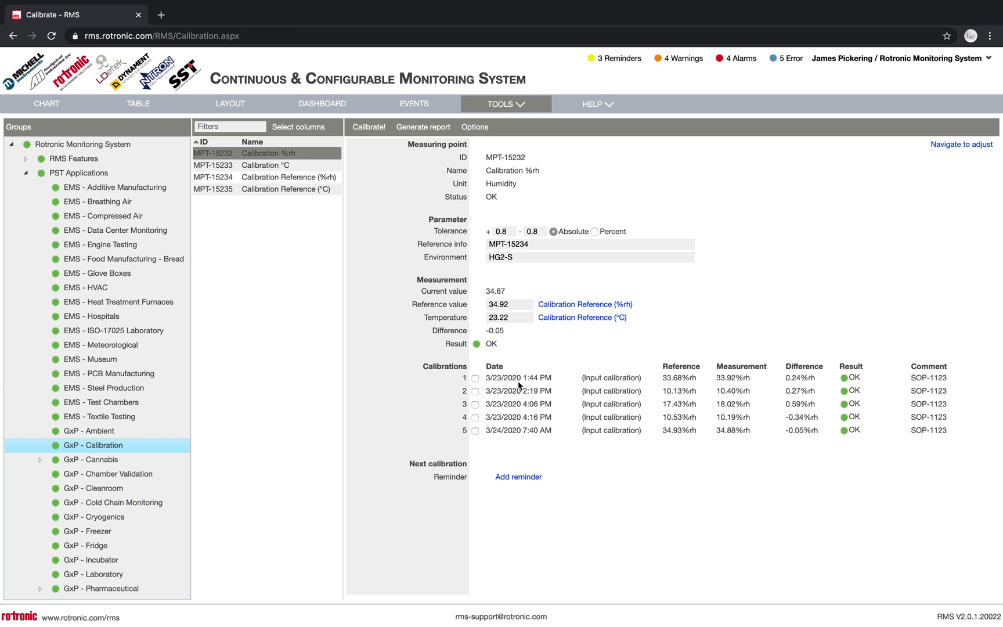
click(513, 478)
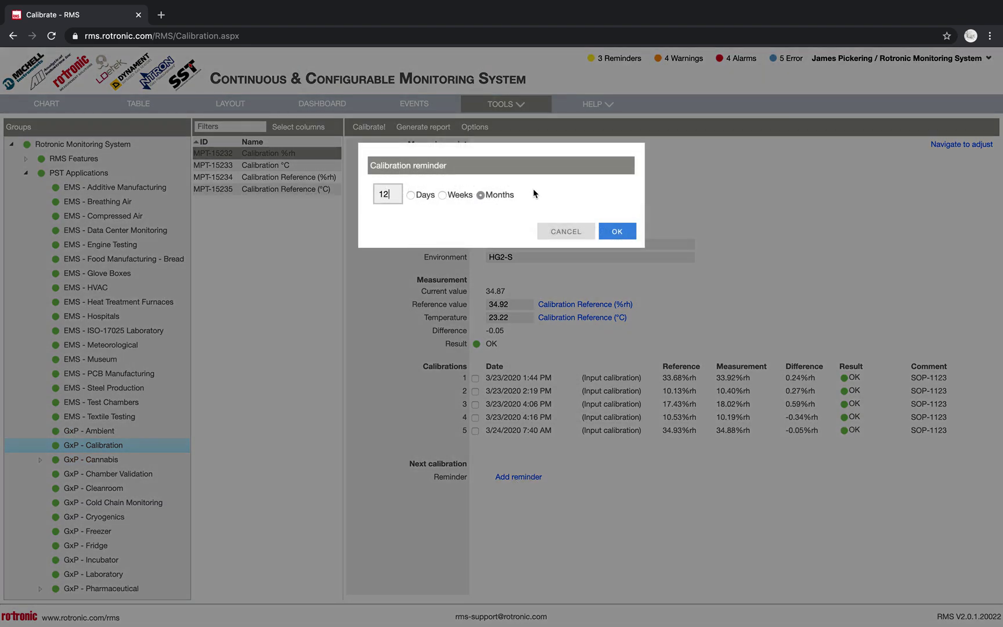
Confirm a 12-month reminder so the next %rh calibration is due 24/03/2021
click(617, 232)
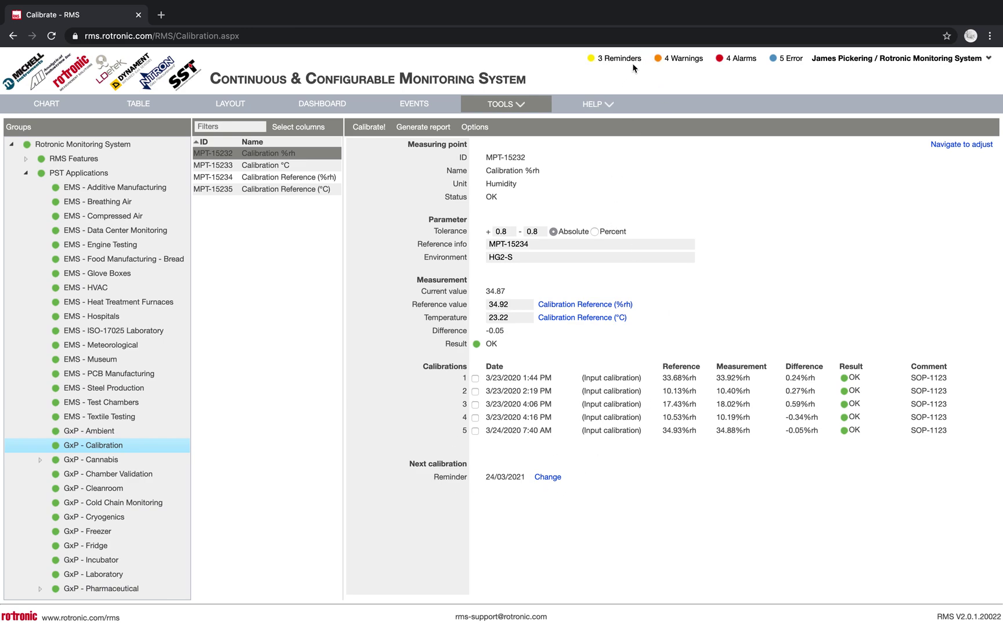
click(616, 64)
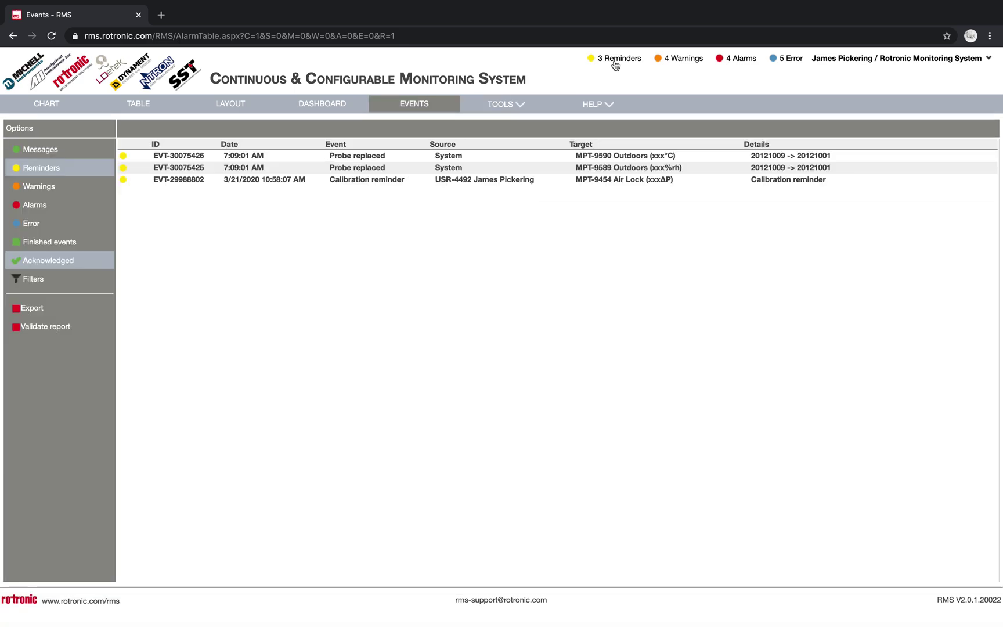
View the Air Lock Calibration reminder details, then return to the MPT-15232 Calibrate page
click(391, 184)
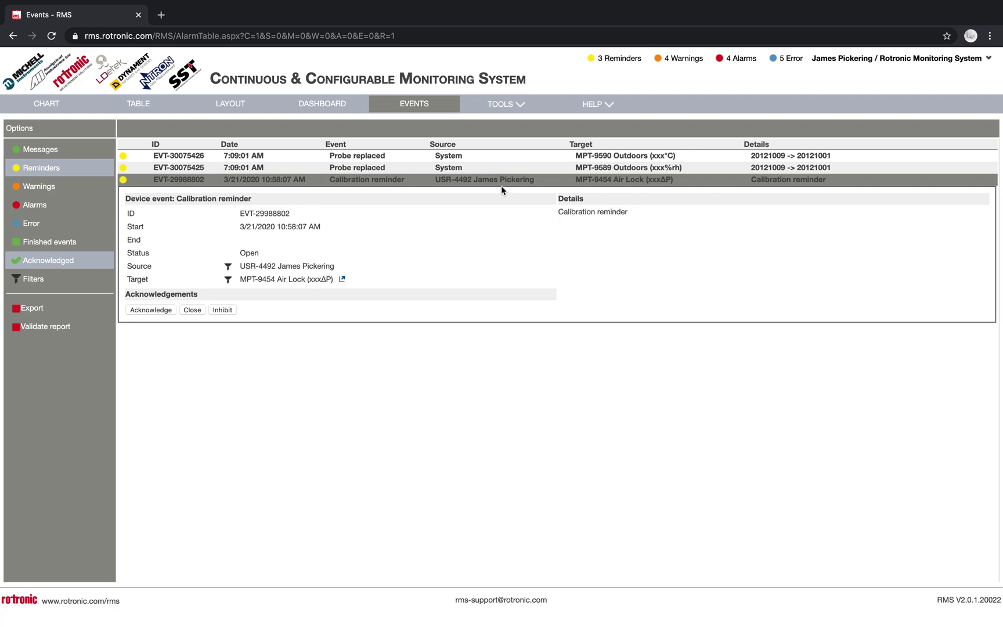
click(520, 184)
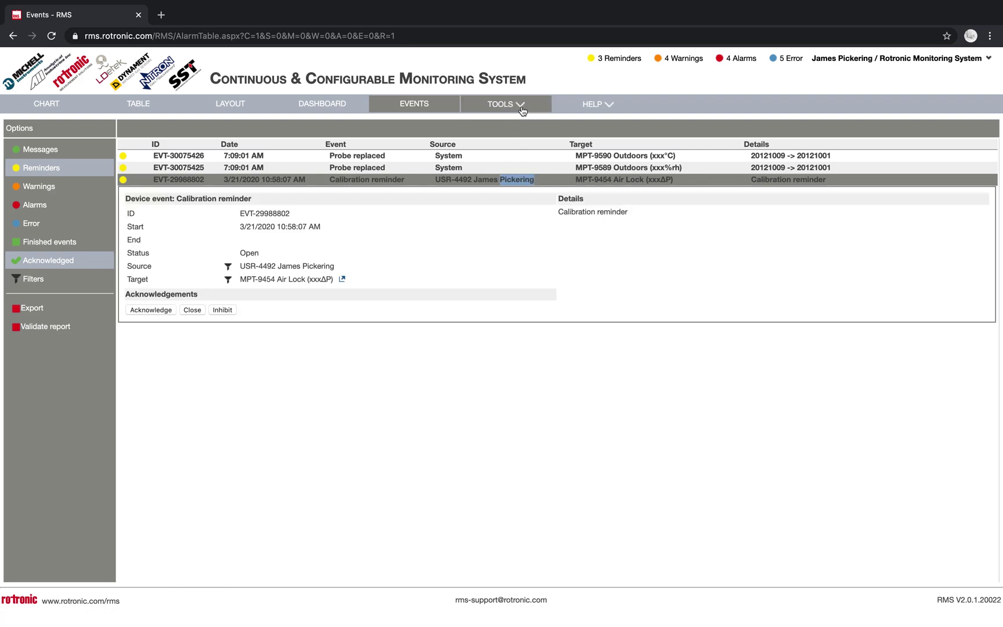
click(521, 106)
Show Calibration °C (MPT-15233) details: 23.28 against reference 23.20, with four past calibrations
click(508, 195)
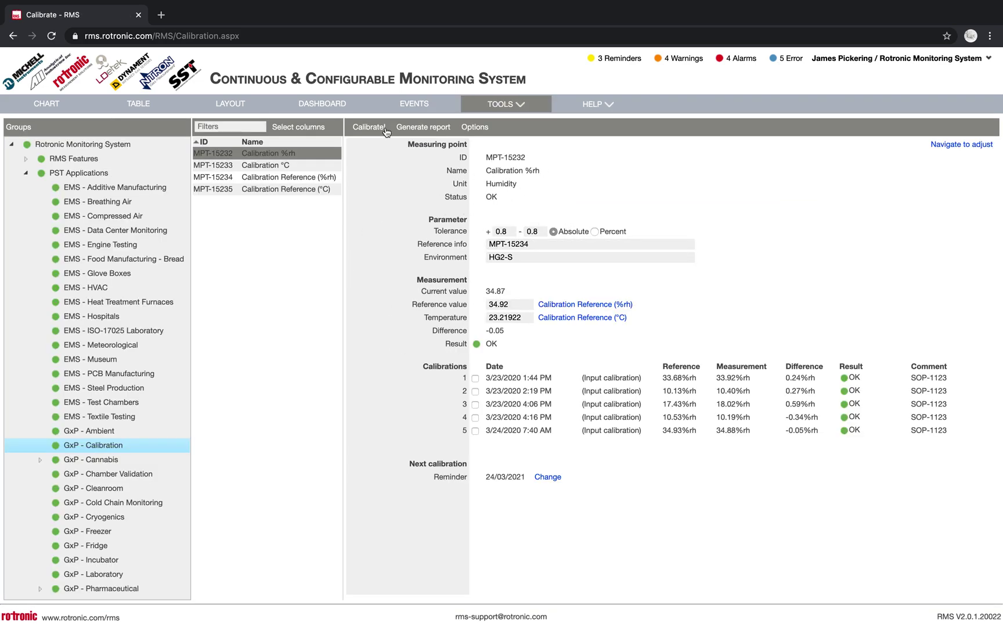
click(262, 168)
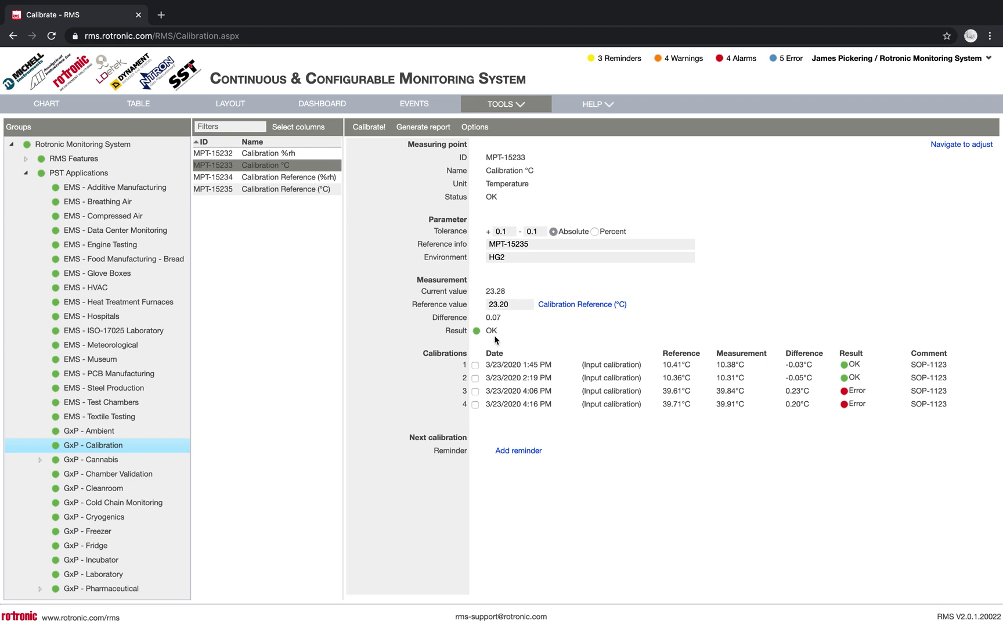
Log a new Calibration °C calibration (23.20 vs 23.28 °C) with comment SOP-112
click(371, 128)
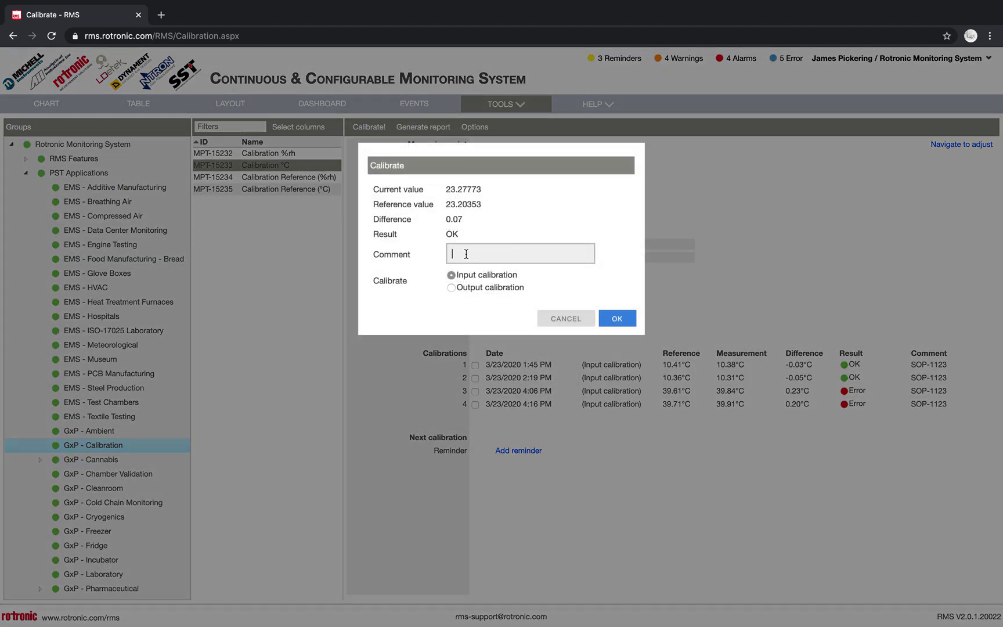
text(SOP-1123)
click(616, 318)
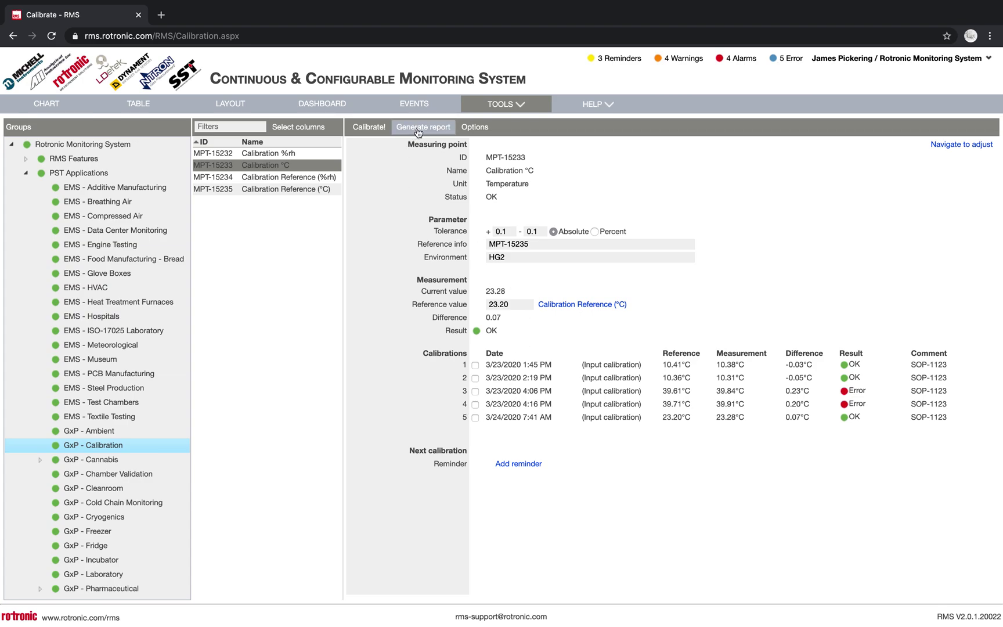
Generate a calibration report PDF for all calibrations and open CalibrationReport.pdf
click(417, 132)
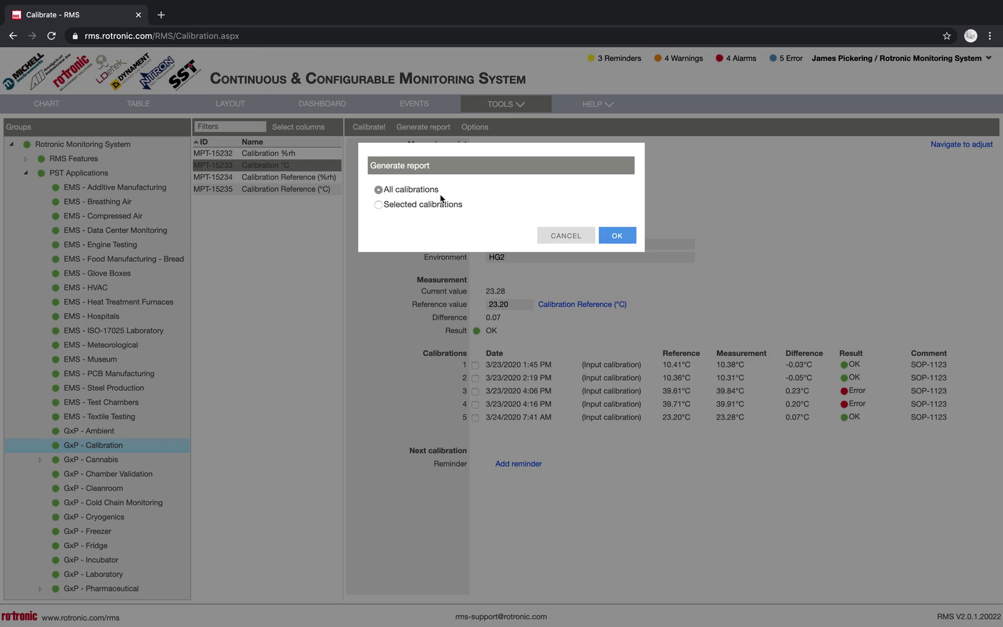
click(617, 235)
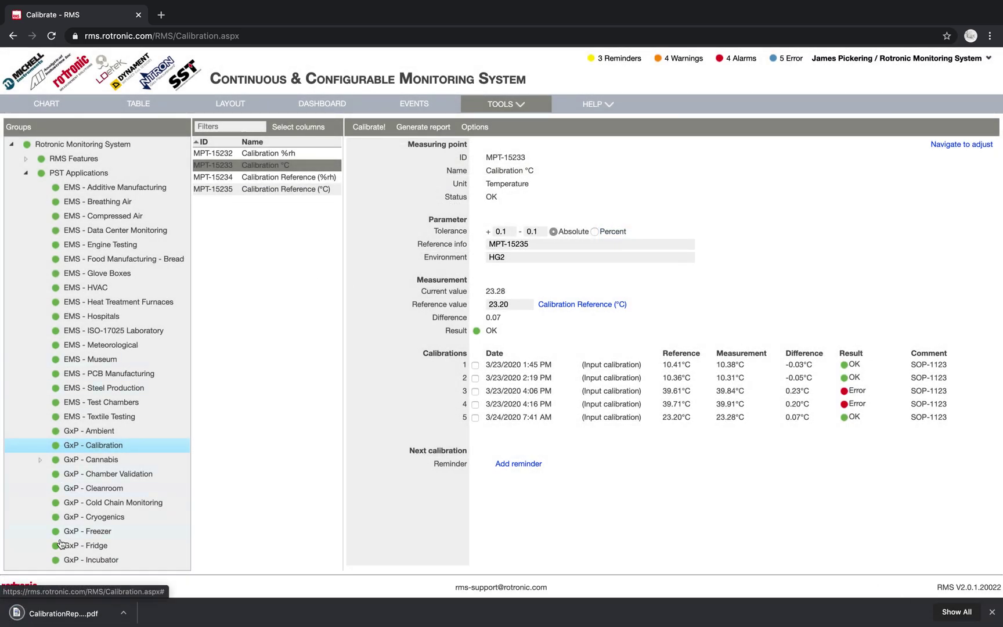
click(62, 614)
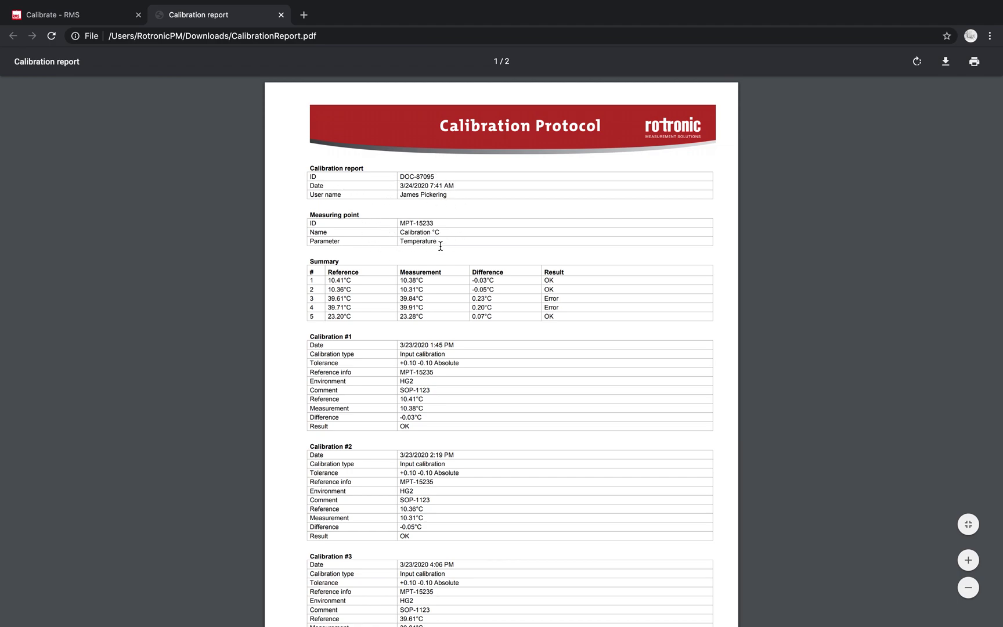
Review both pages of the MPT-15233 Calibration Protocol, then return to the RMS Calibrate page
scroll(441, 246, down, 1)
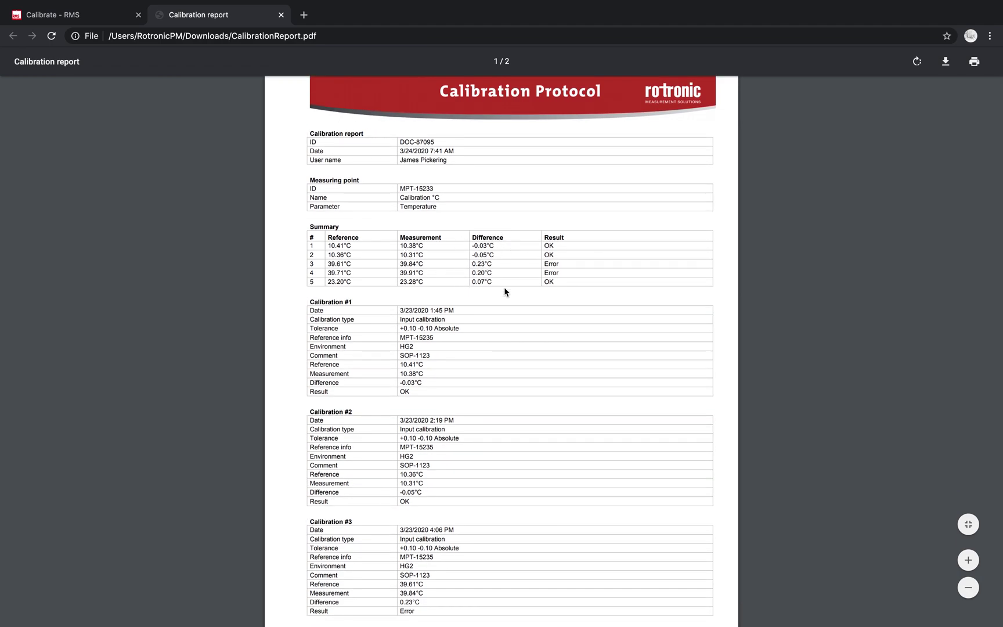
scroll(504, 289, down, 2)
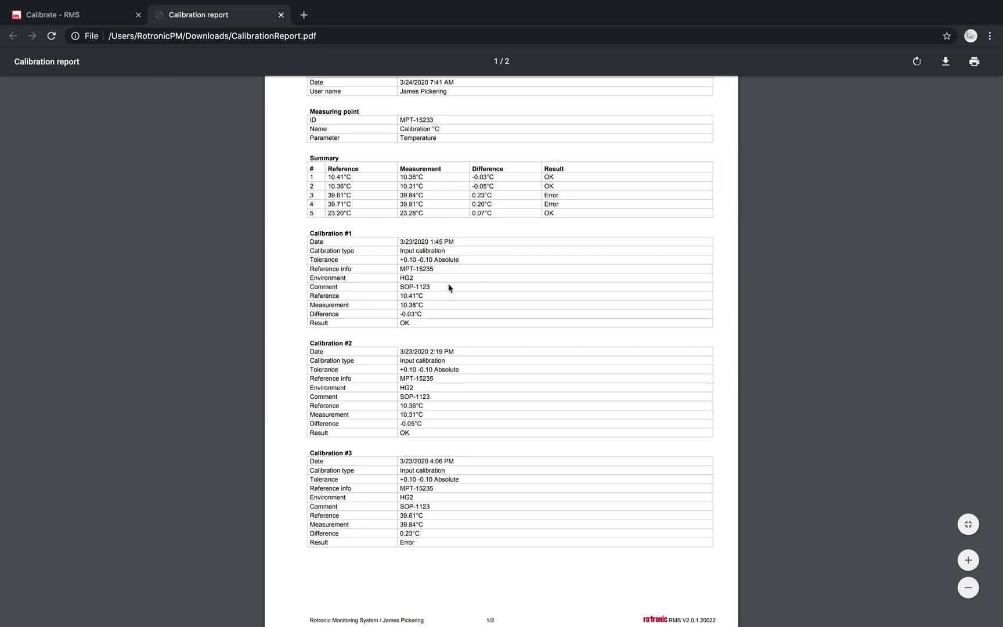
scroll(459, 394, down, 2)
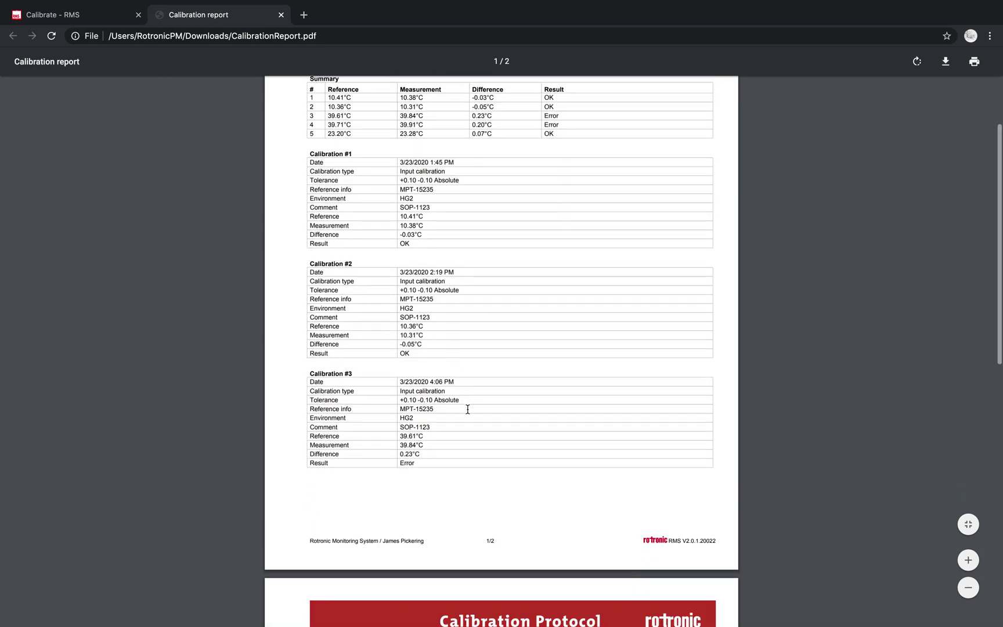
scroll(481, 406, down, 5)
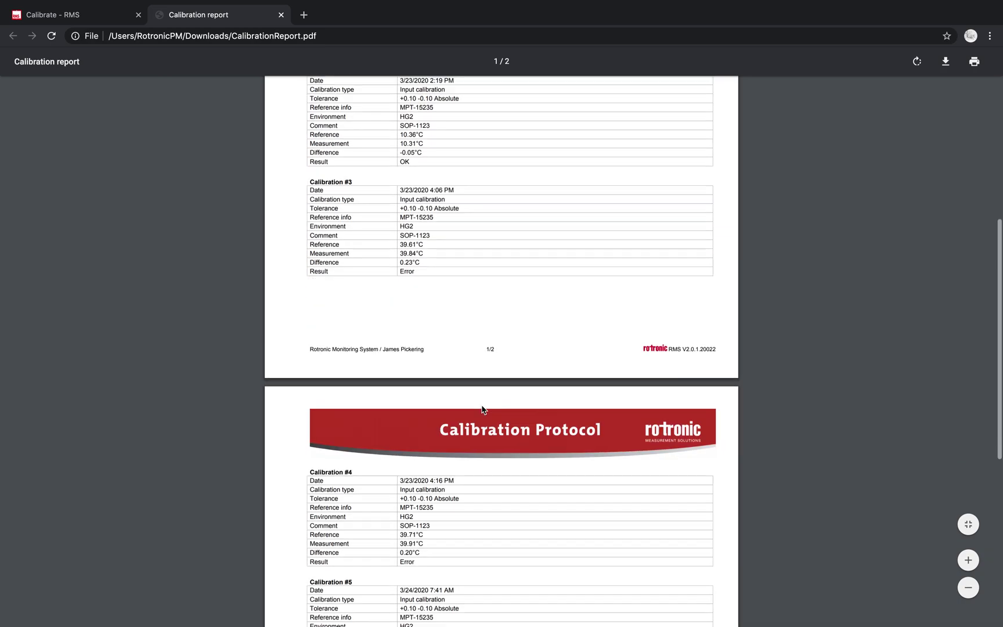
scroll(481, 409, down, 4)
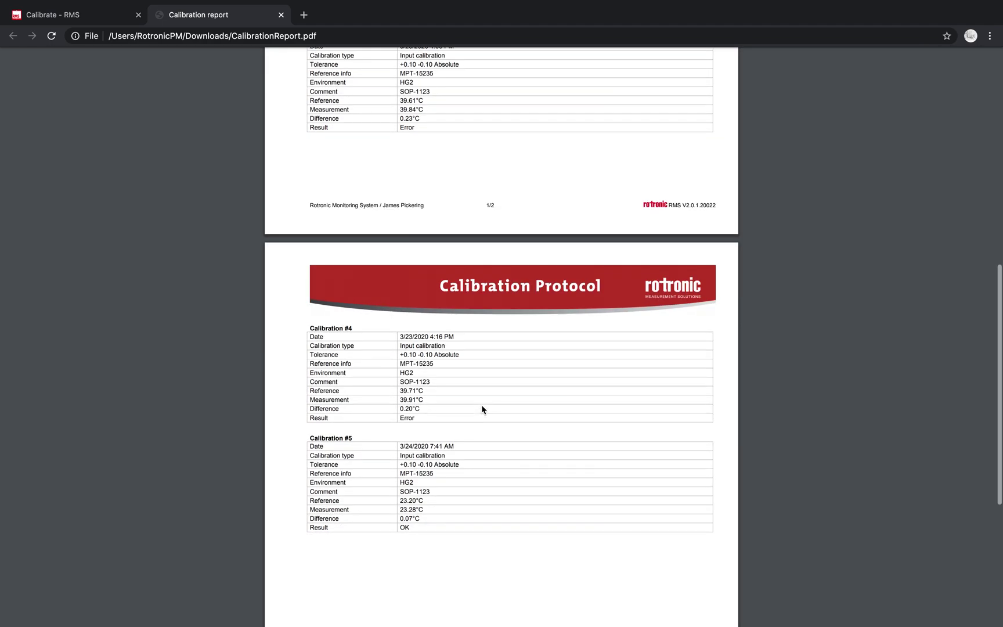
scroll(481, 410, down, 1)
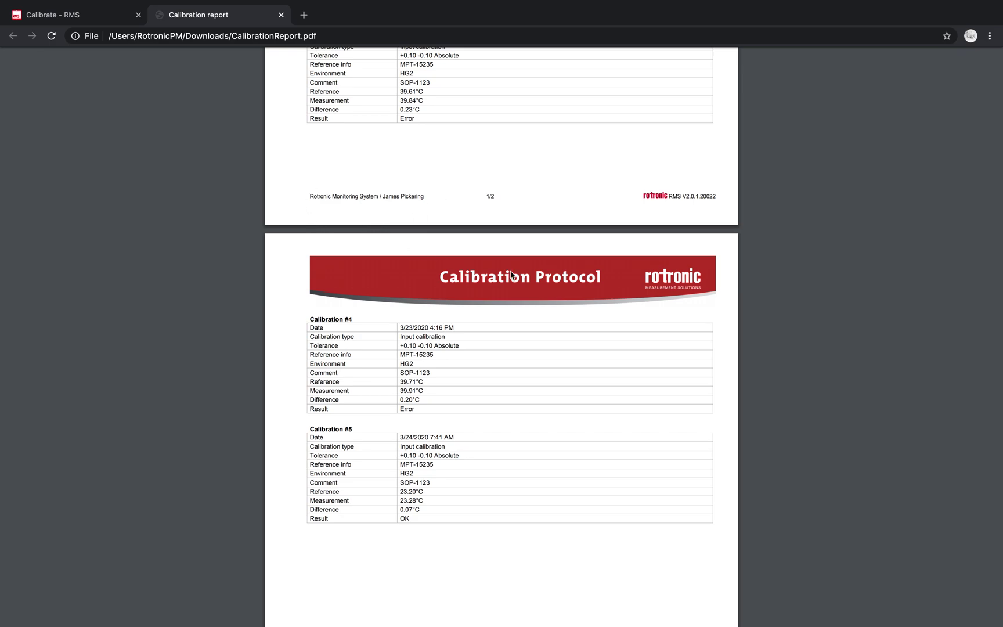
scroll(510, 274, down, 2)
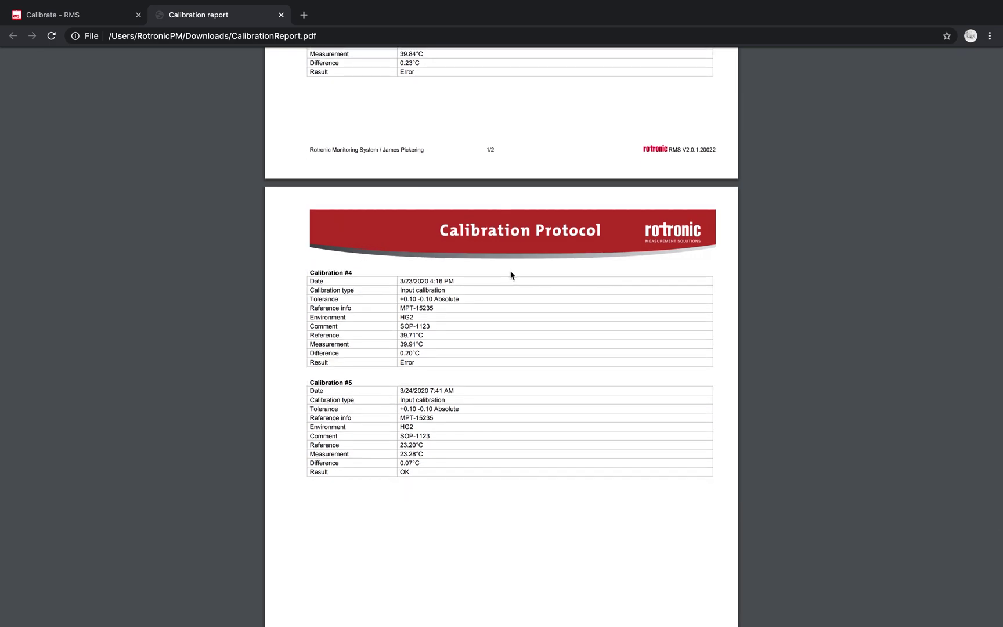
scroll(510, 275, up, 10)
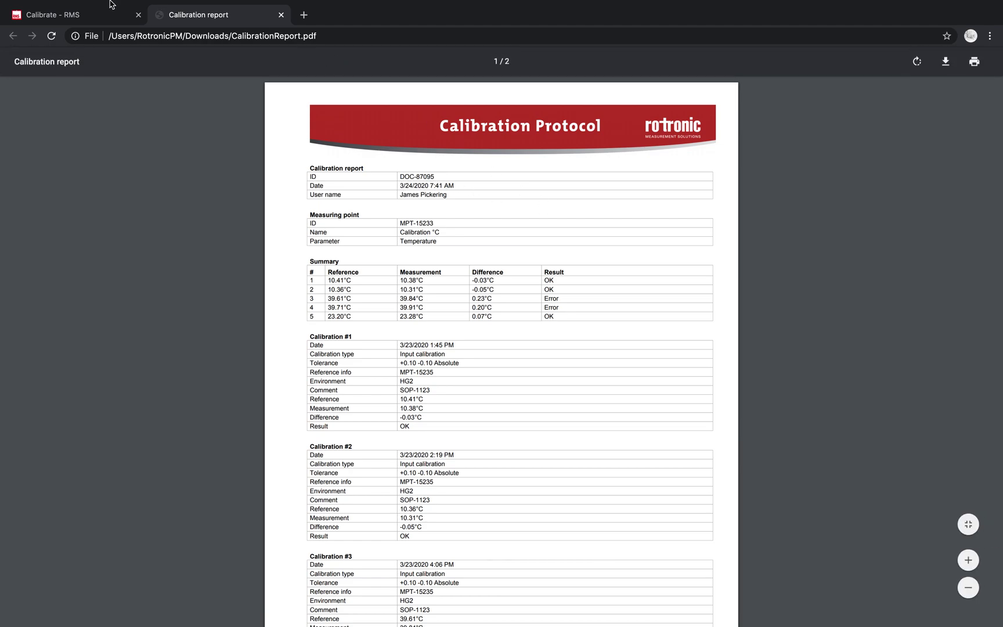
click(73, 14)
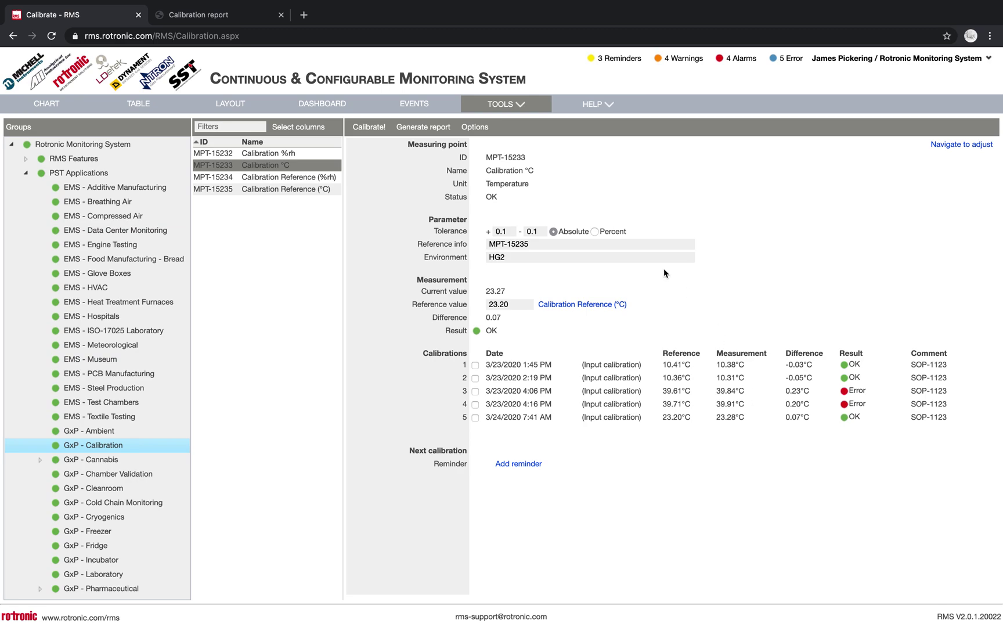
Show the Events page listing the three reminders, including the Air Lock calibration reminder
click(416, 105)
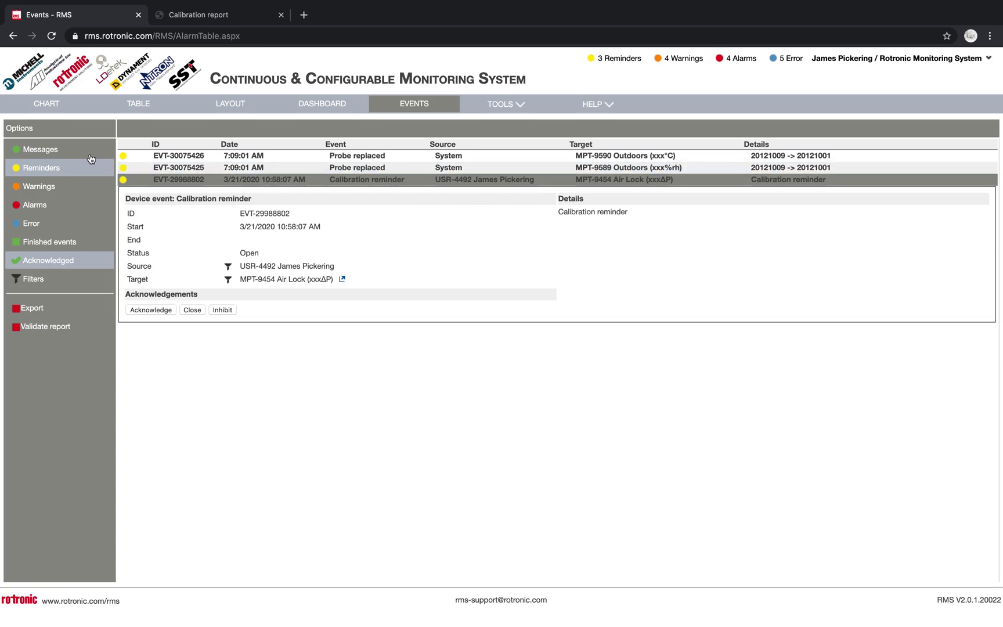
Include messages and finished events, then filter the Event column to Calibrate only
click(60, 152)
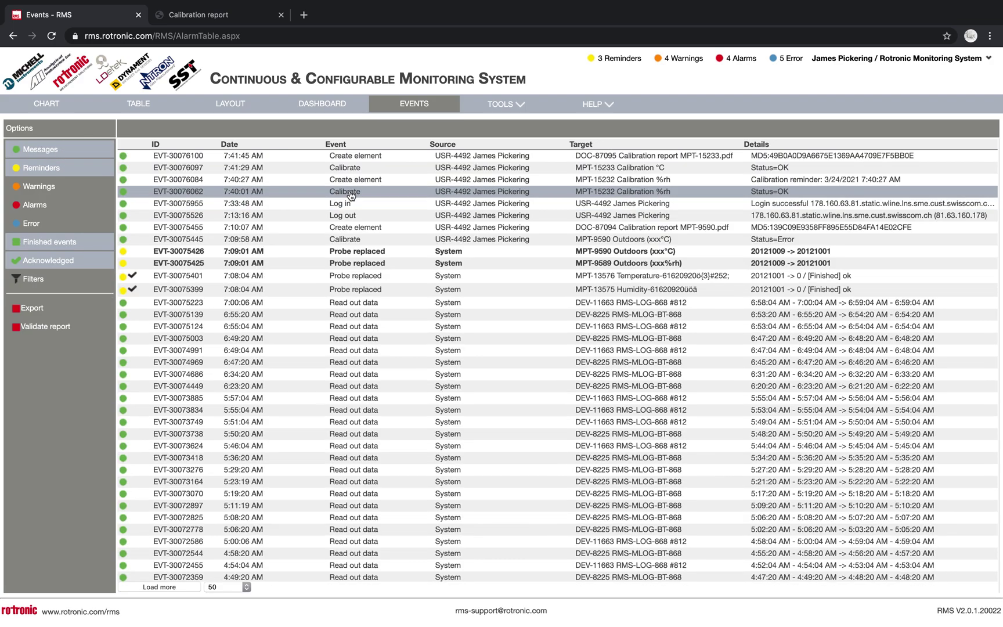
click(33, 281)
click(339, 153)
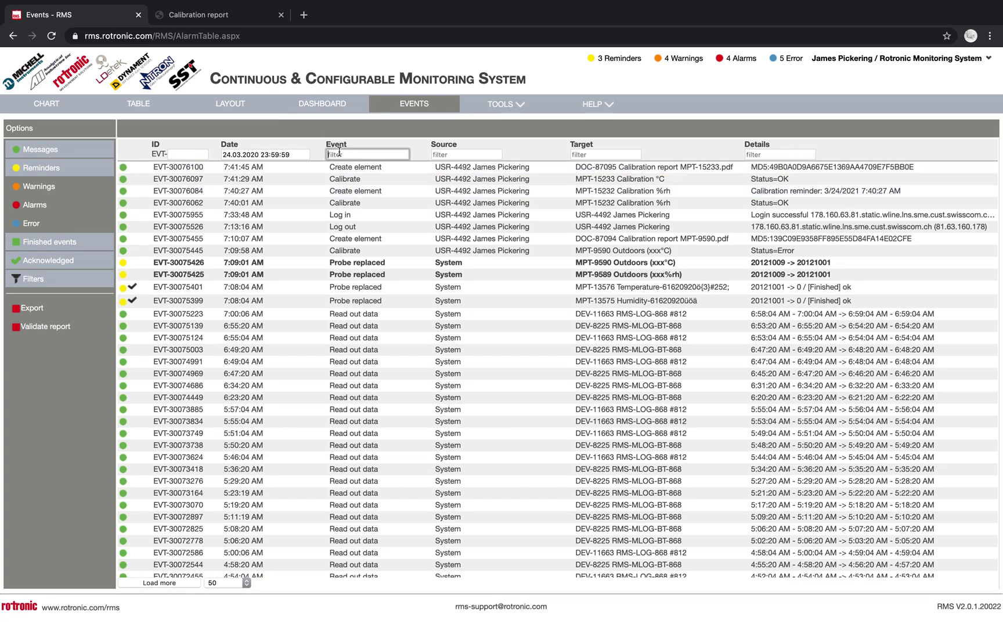
text(cal)
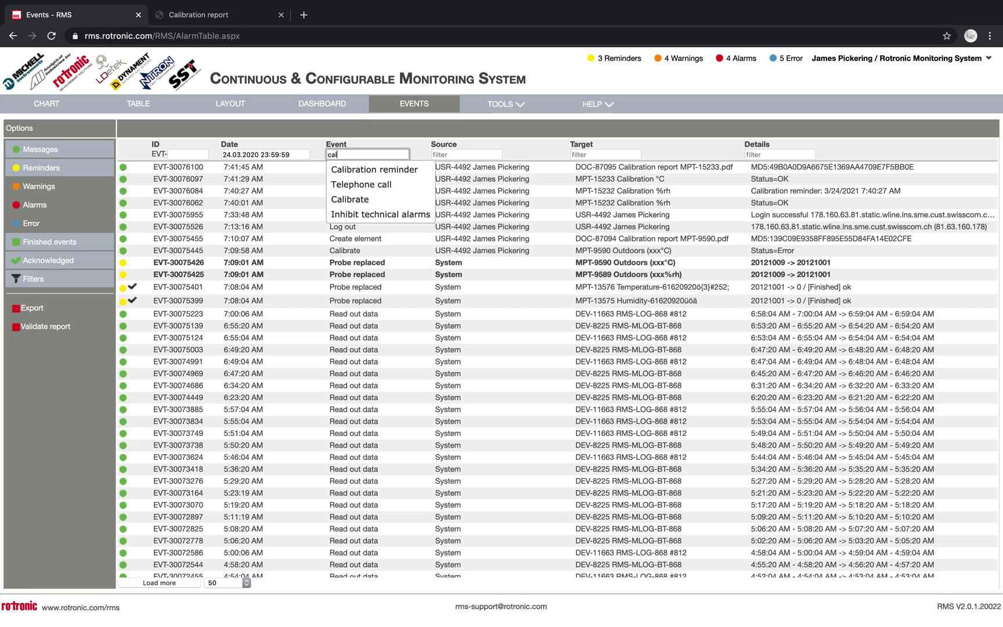
click(347, 199)
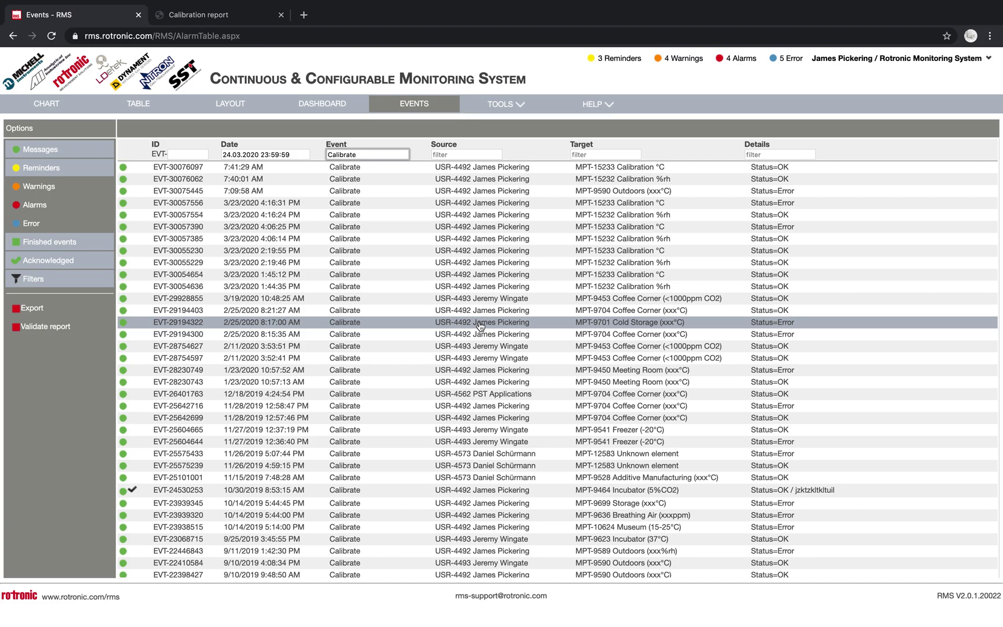
click(523, 108)
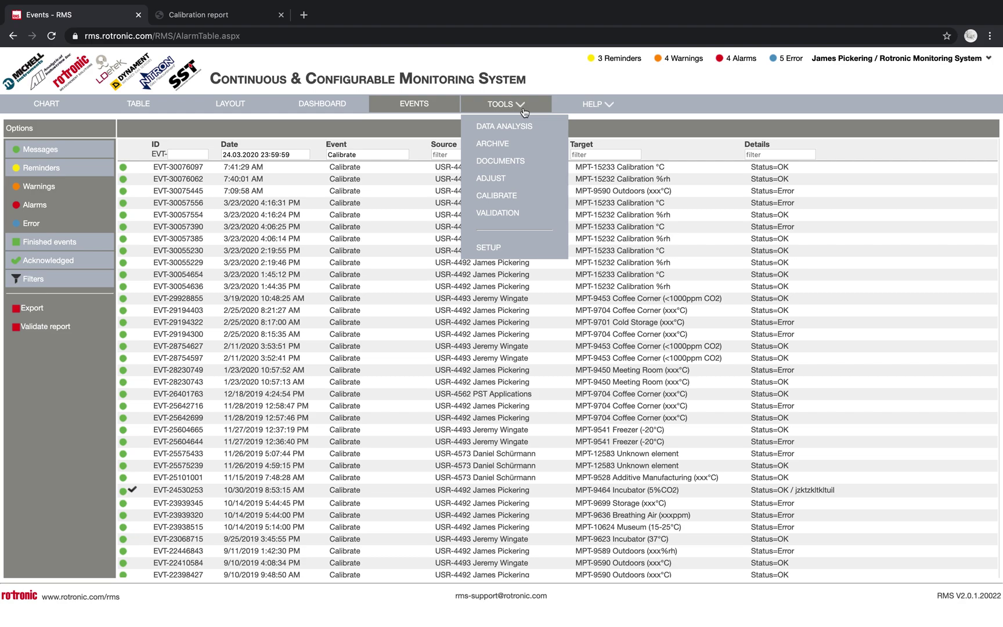
Load the stored CalibrationReport.pdf from the Documents page for Meeting Room (xxx%rh) (MPT-9449)
click(506, 160)
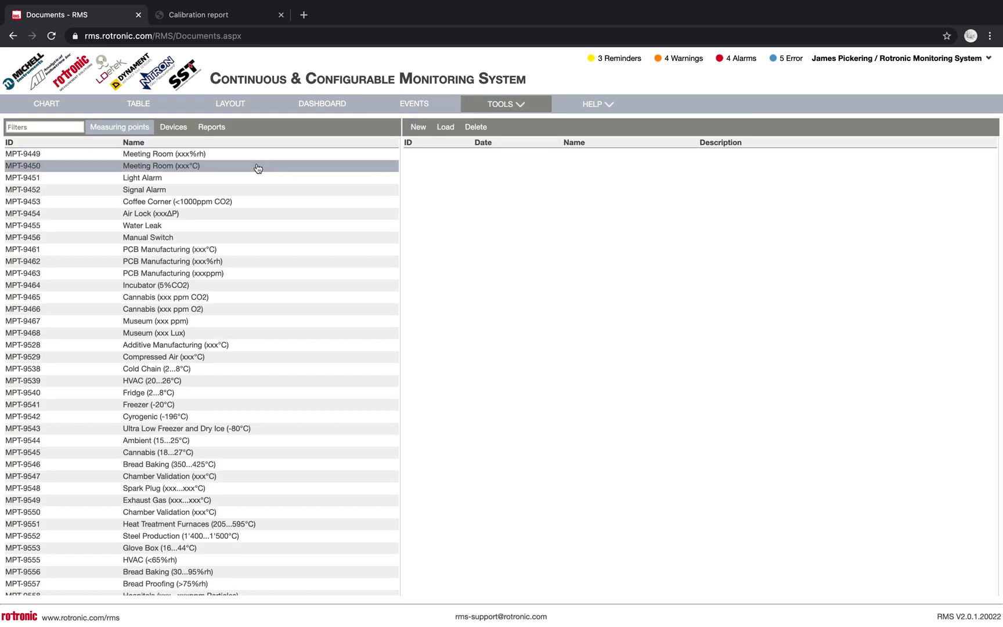
click(244, 154)
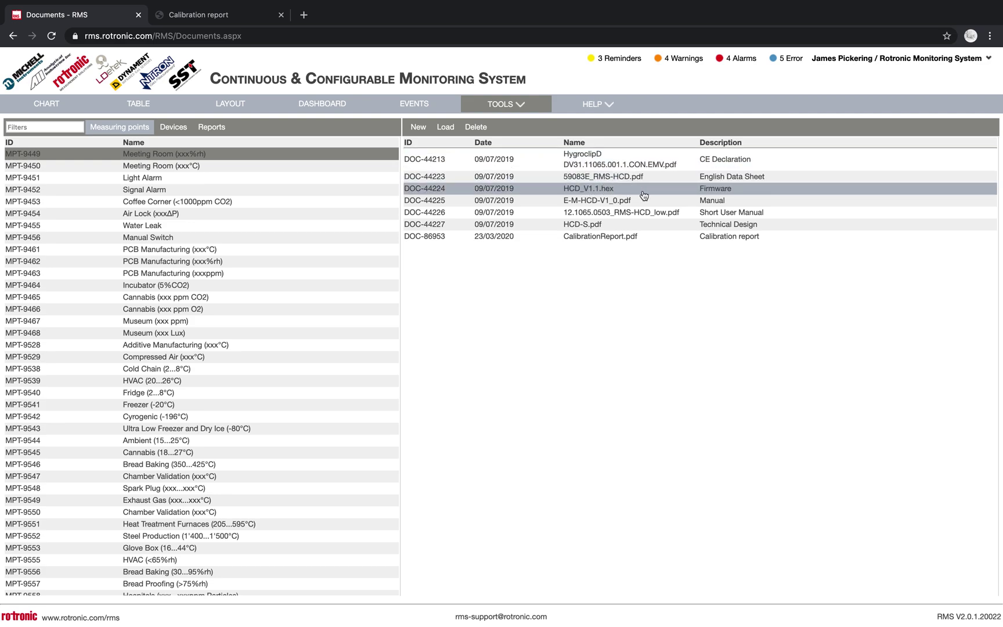
click(593, 240)
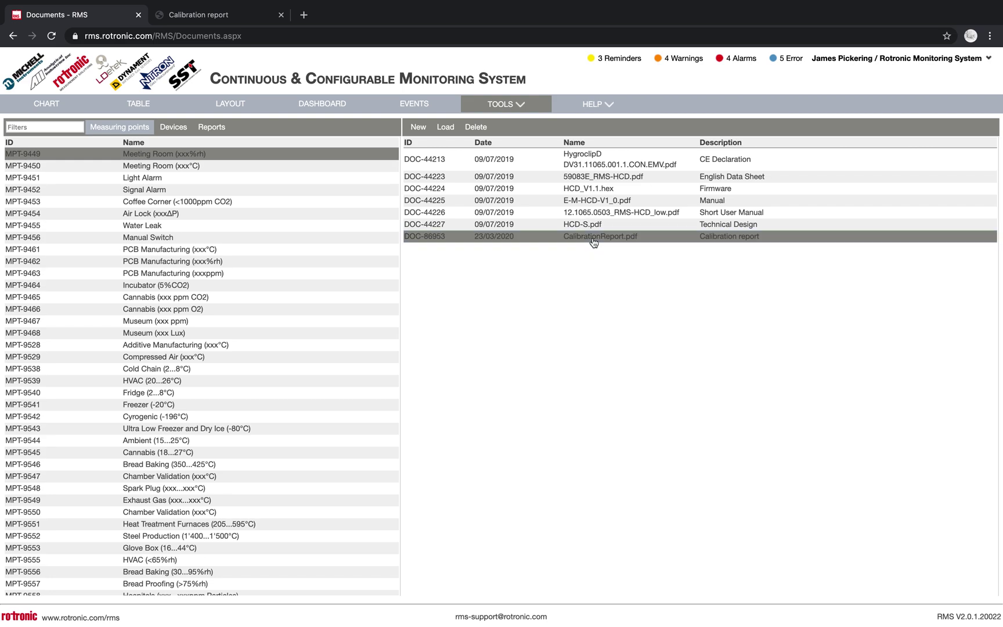
click(454, 135)
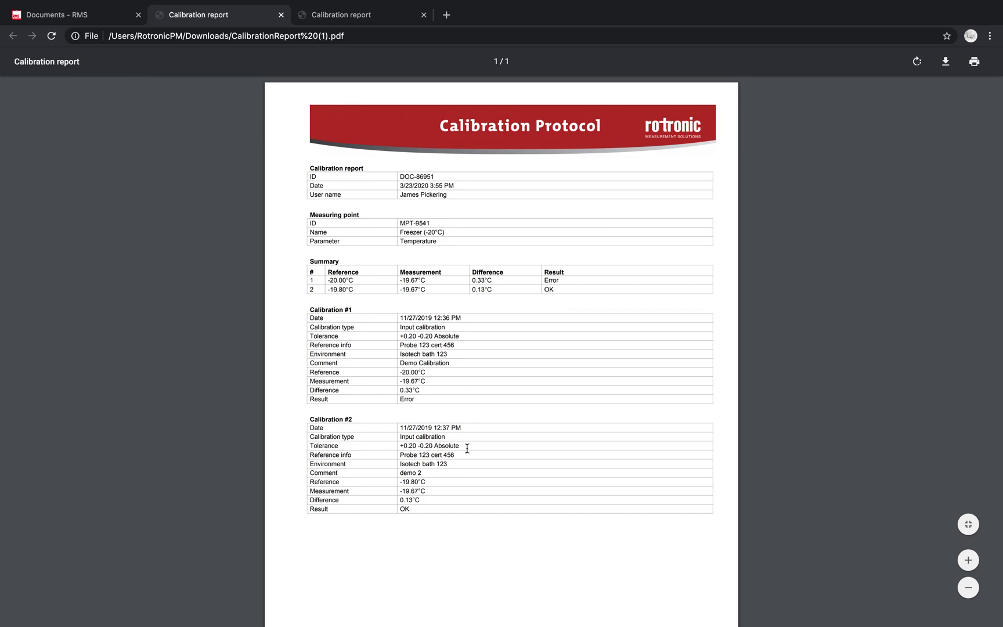
Scroll through the Freezer (-20°C) calibration report DOC-86951 in the PDF viewer
scroll(526, 464, down, 3)
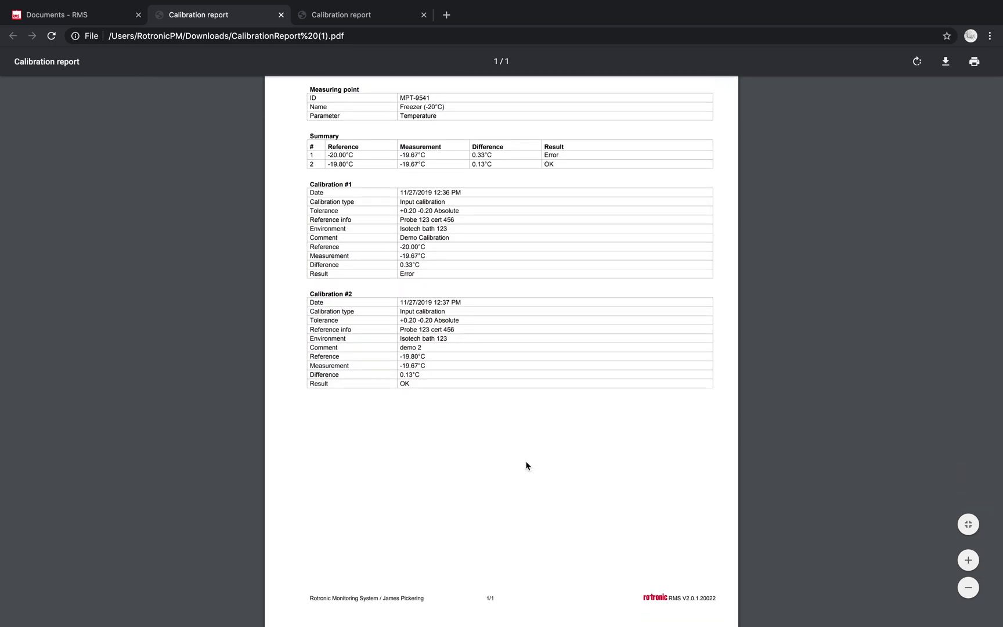
scroll(527, 464, up, 3)
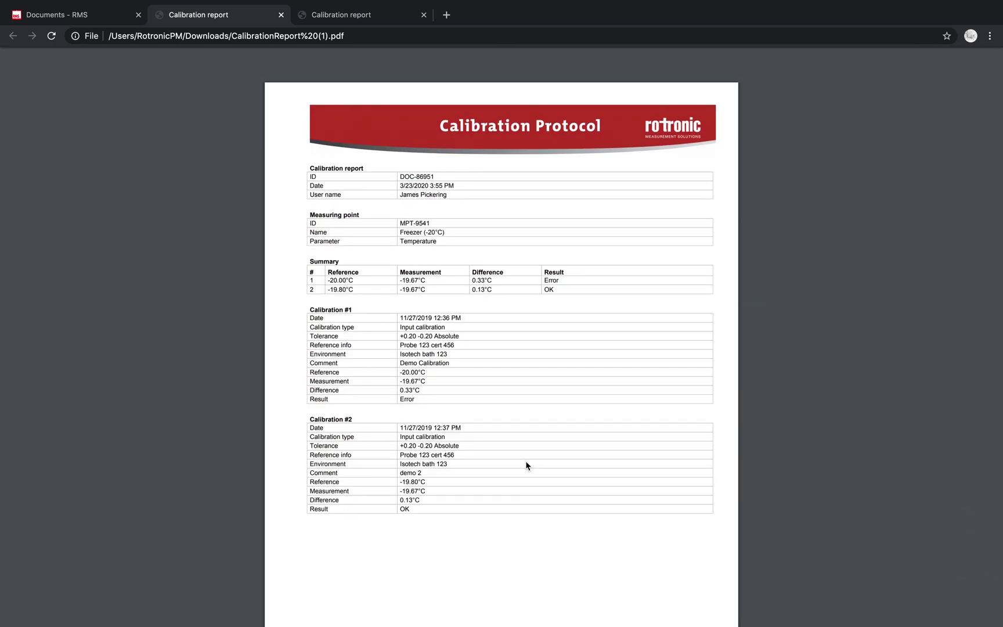